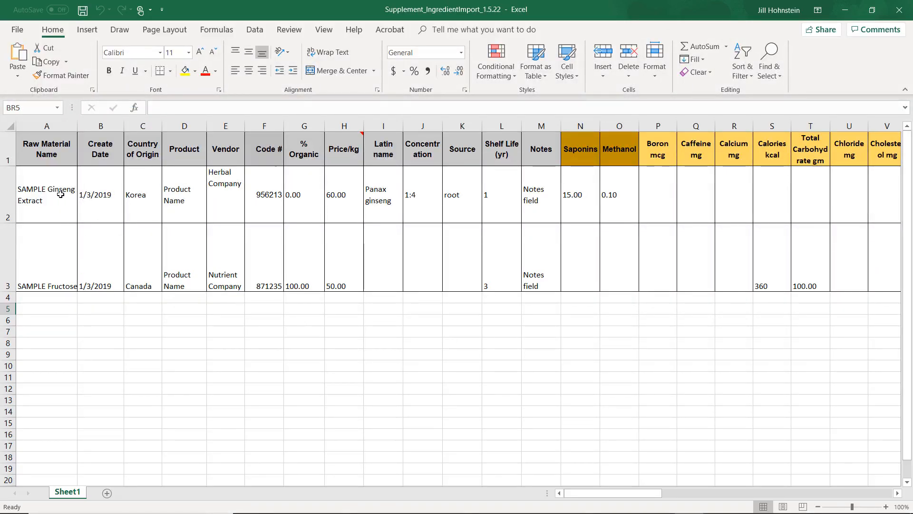
# - Review the ingredient spreadsheet's columns and check the number format of the % Organic cells for both sample ingredients
pyautogui.moveTo(616, 495); pyautogui.dragTo(867, 489)
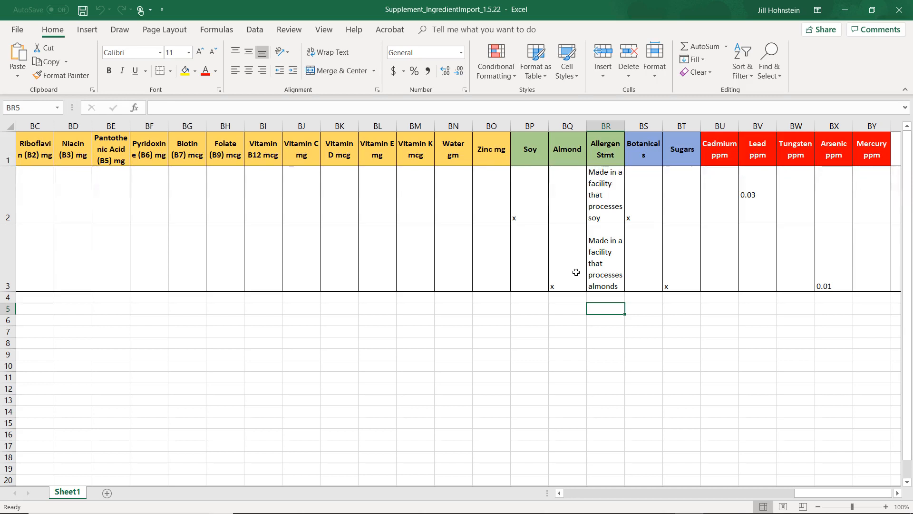
pyautogui.moveTo(588, 495); pyautogui.dragTo(587, 496)
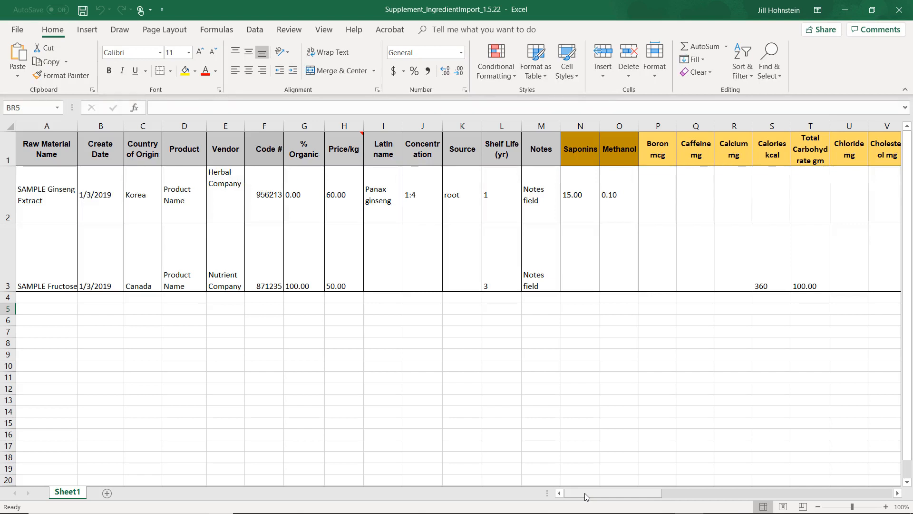
pyautogui.click(296, 196)
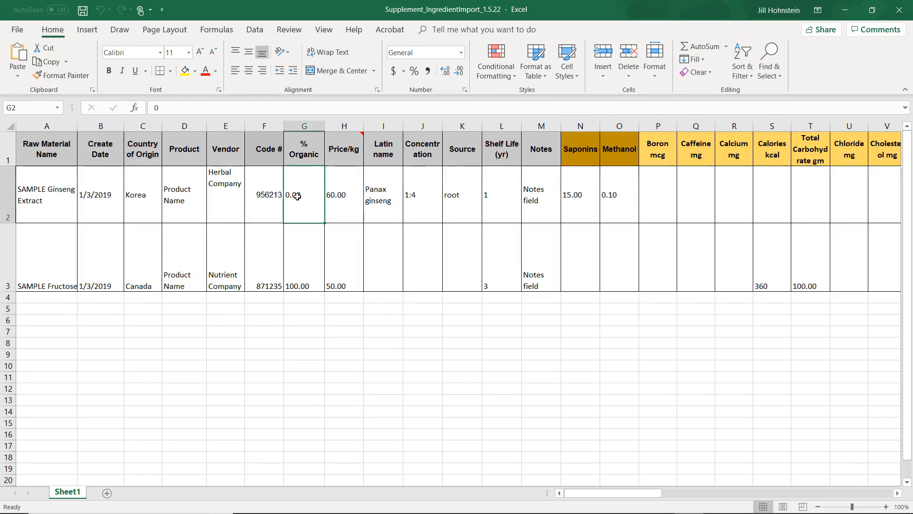
pyautogui.click(461, 53)
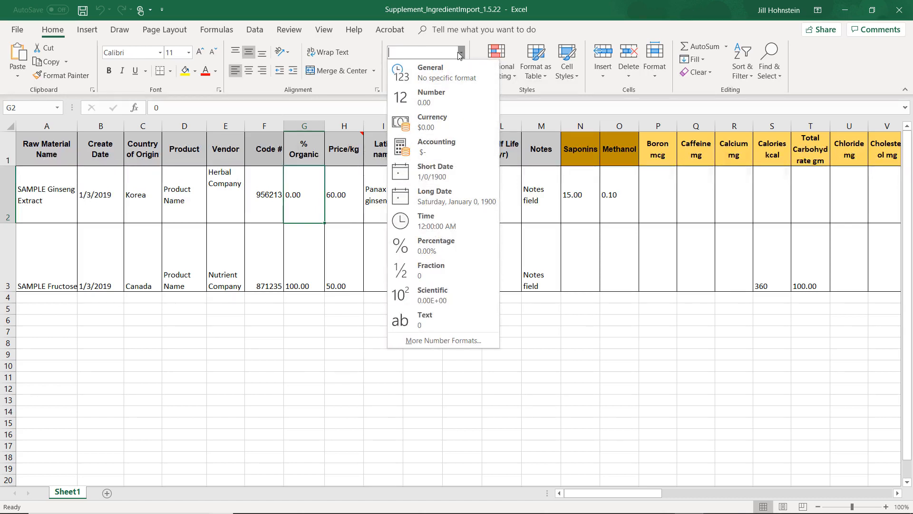
pyautogui.click(460, 53)
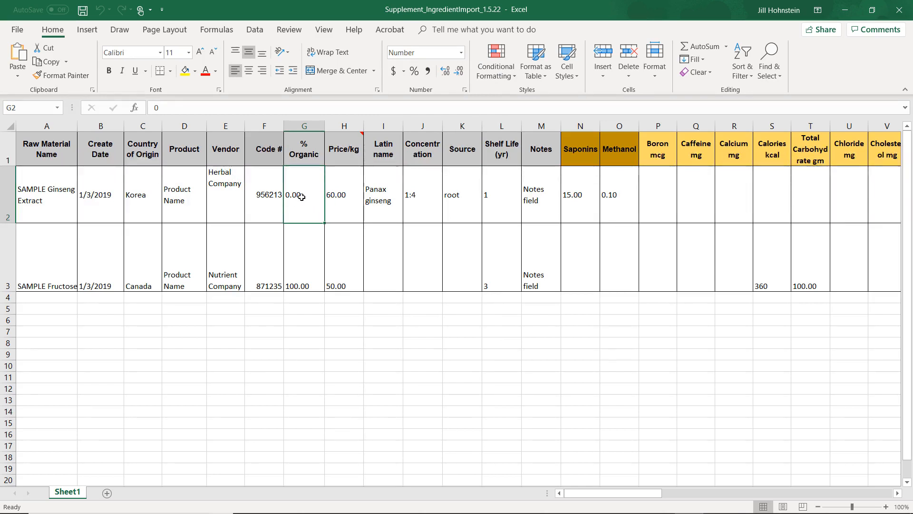
pyautogui.click(299, 263)
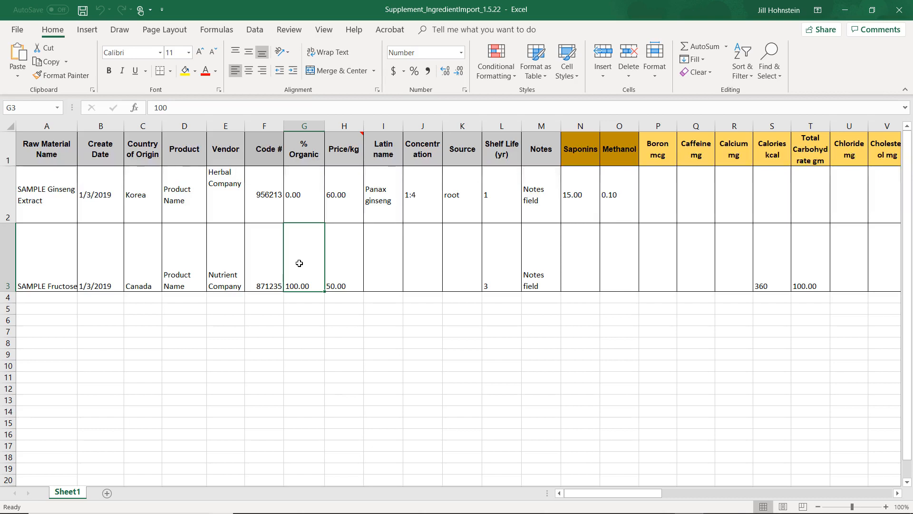
# - Close the spreadsheet and load Supplement_IngredientImport_1.5.22 through Import Data in Genesis R&D Supplements
pyautogui.click(904, 8)
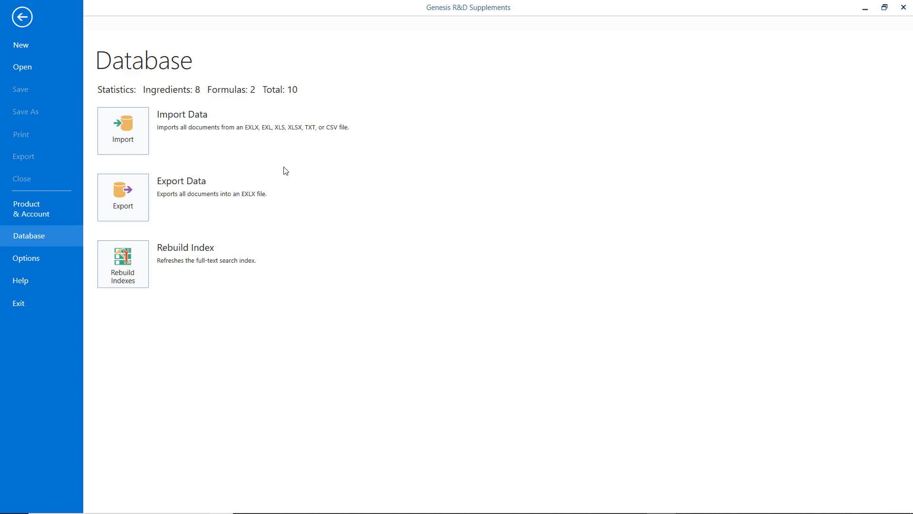
pyautogui.click(133, 136)
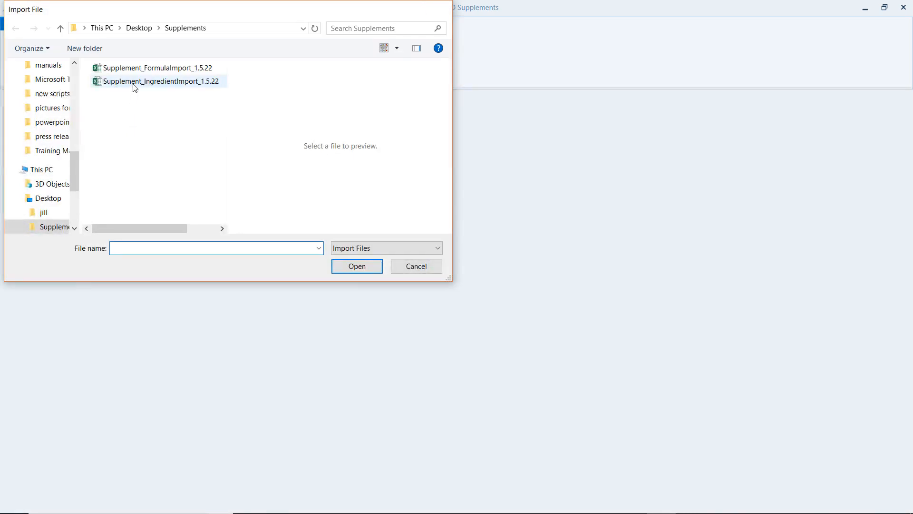
pyautogui.doubleClick(134, 85)
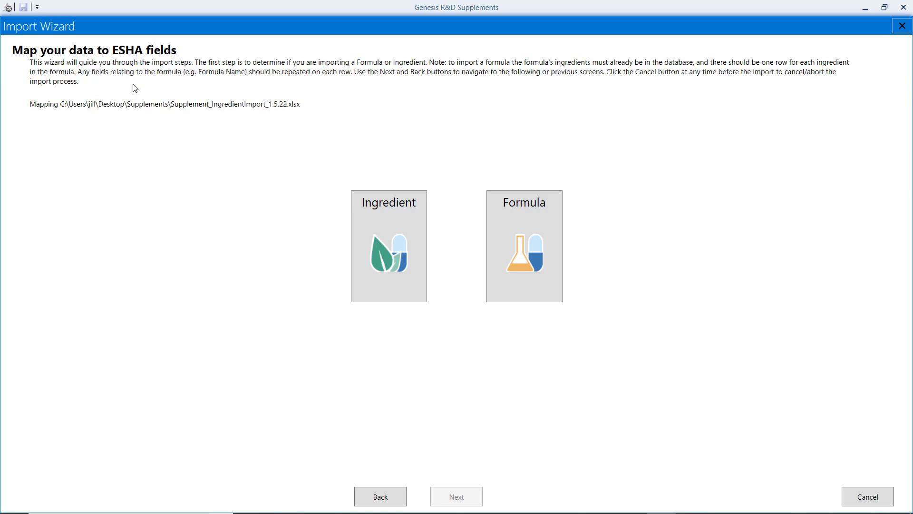
# - Set the import type to Ingredient, accepting the first row as the header and including all data rows
pyautogui.click(367, 205)
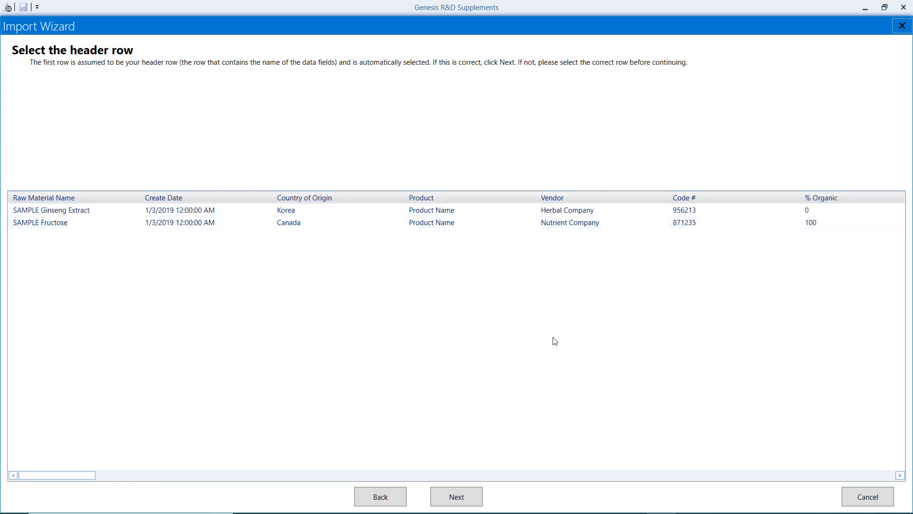
pyautogui.click(455, 497)
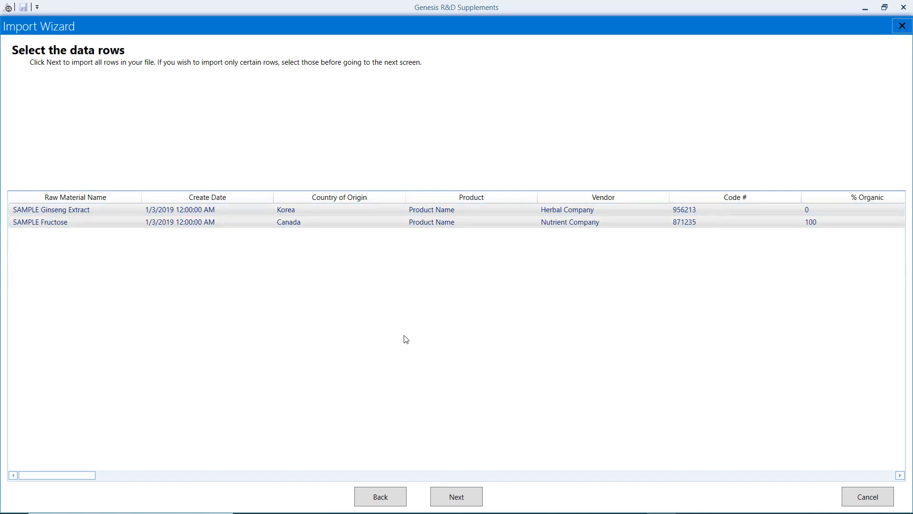
pyautogui.click(456, 497)
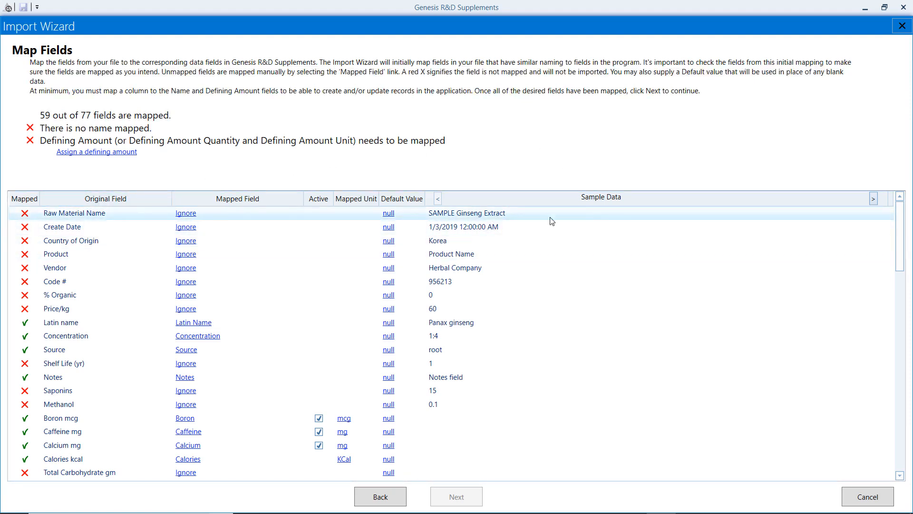
# - Preview the sample data of both records and map the Raw Material Name column to Name
pyautogui.click(874, 199)
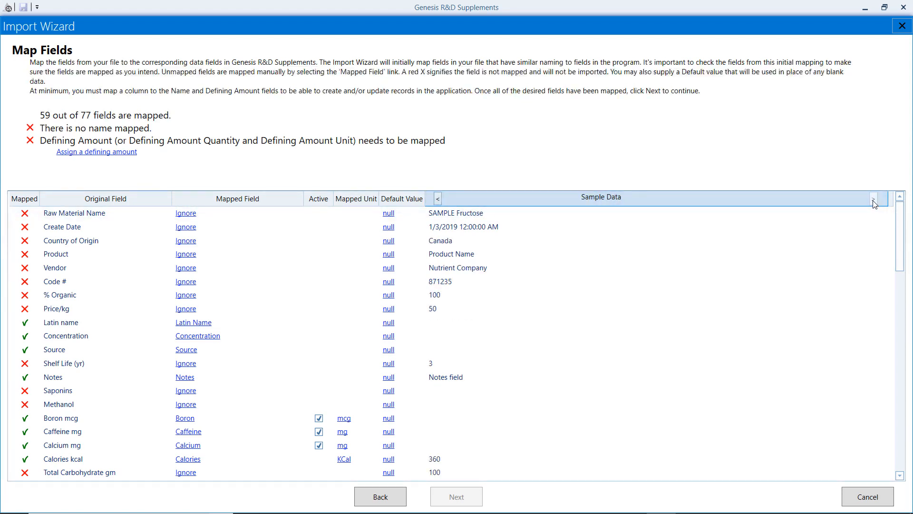
pyautogui.click(437, 198)
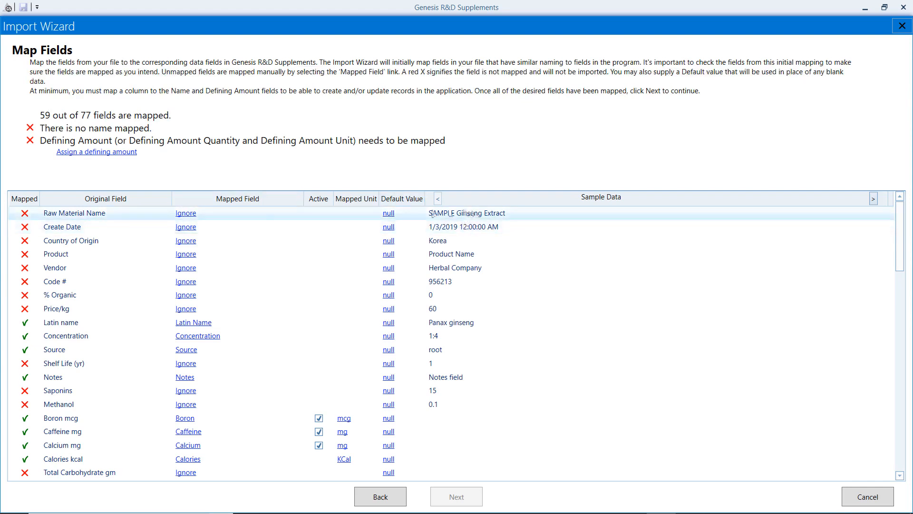
pyautogui.click(190, 215)
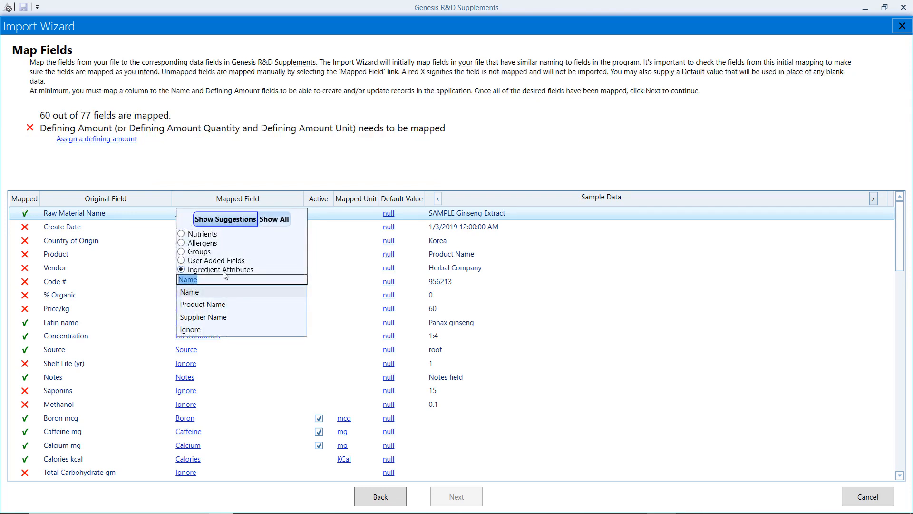
pyautogui.click(239, 299)
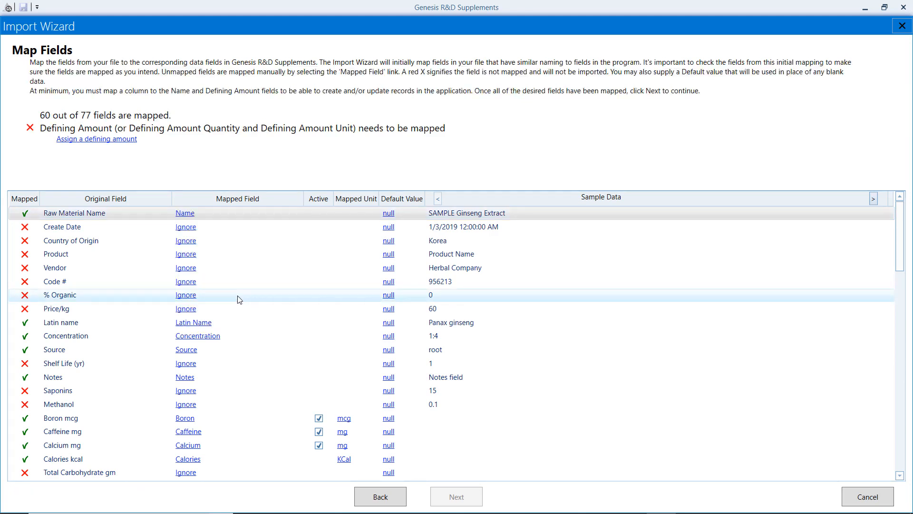
# - Assign a defining amount of 100 grams to all ingredients in this import
pyautogui.click(135, 142)
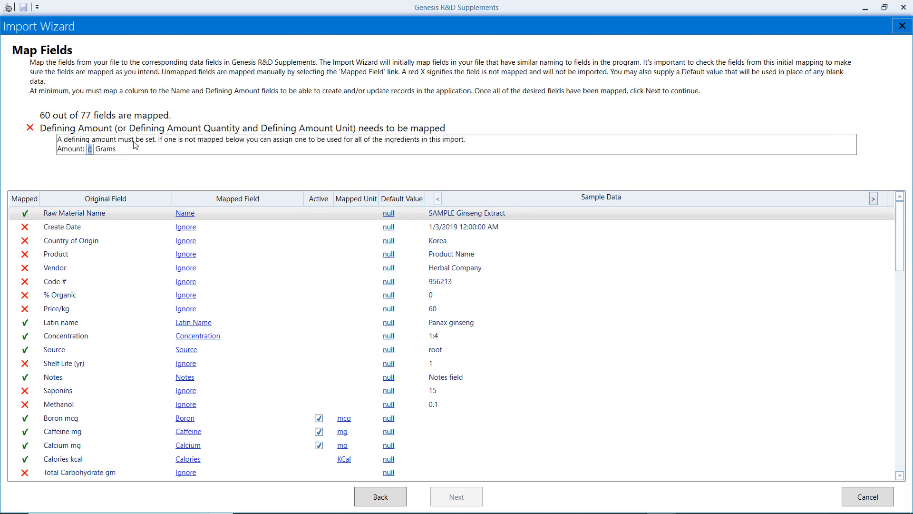
pyautogui.write('100')
pyautogui.press('Return')
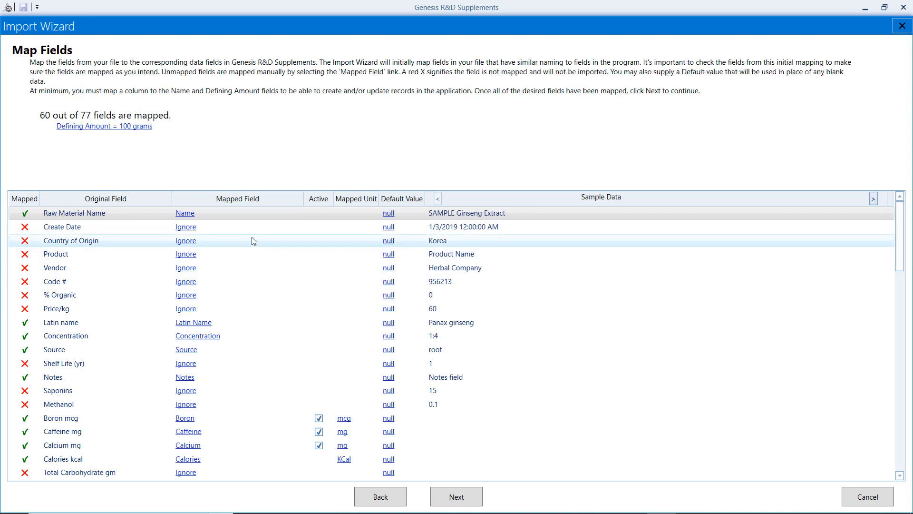
# - Map the Create Date column to the Created ingredient attribute, chosen from the full set of attributes
pyautogui.click(186, 227)
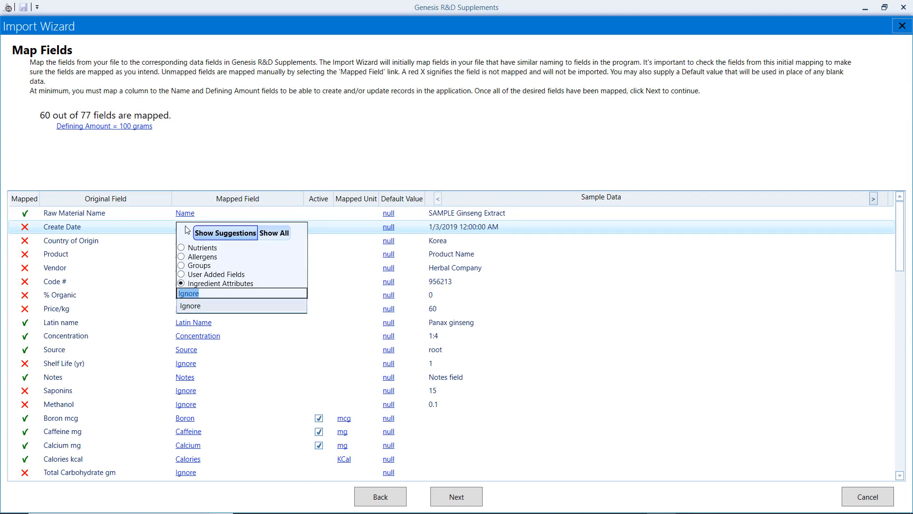
pyautogui.click(274, 233)
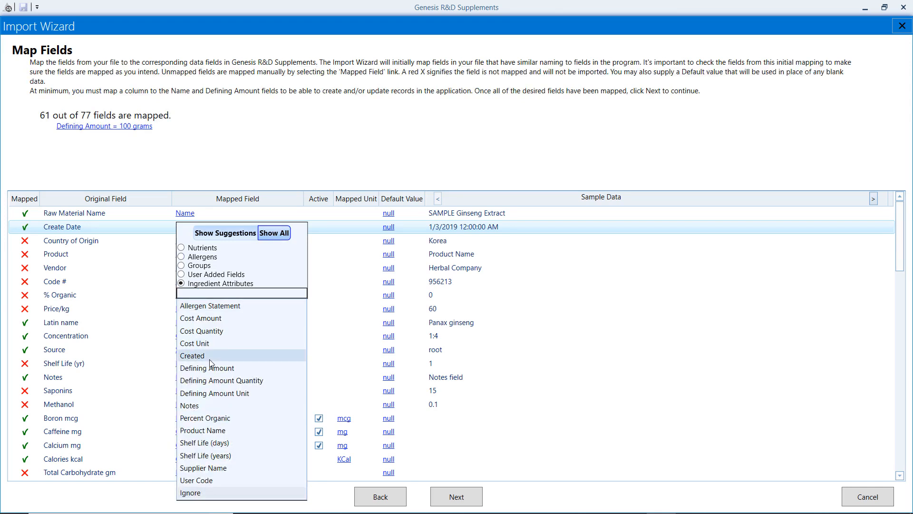
pyautogui.click(210, 359)
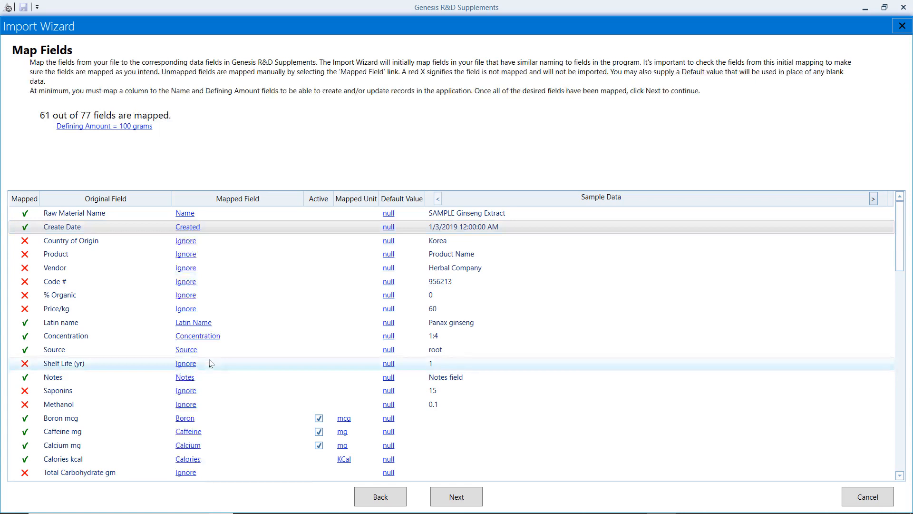
# - Map the Country of Origin column to a new user added field
pyautogui.click(194, 245)
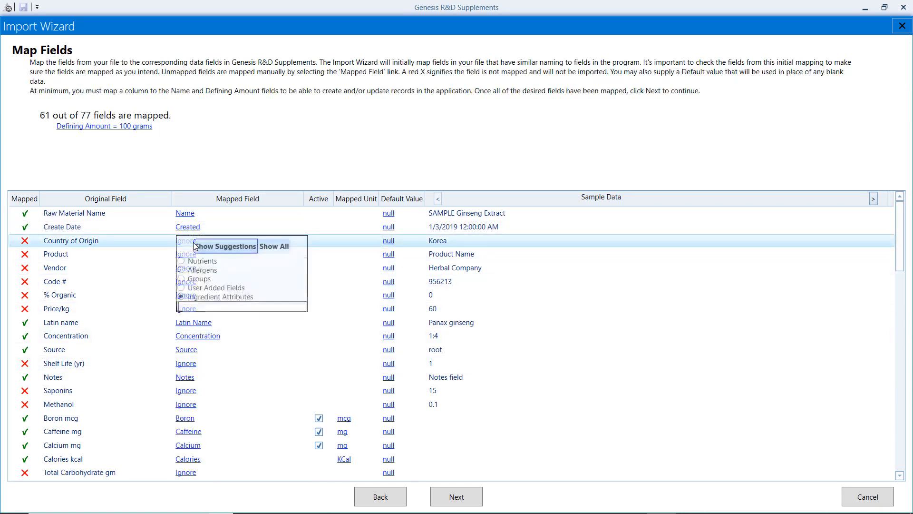
pyautogui.click(279, 248)
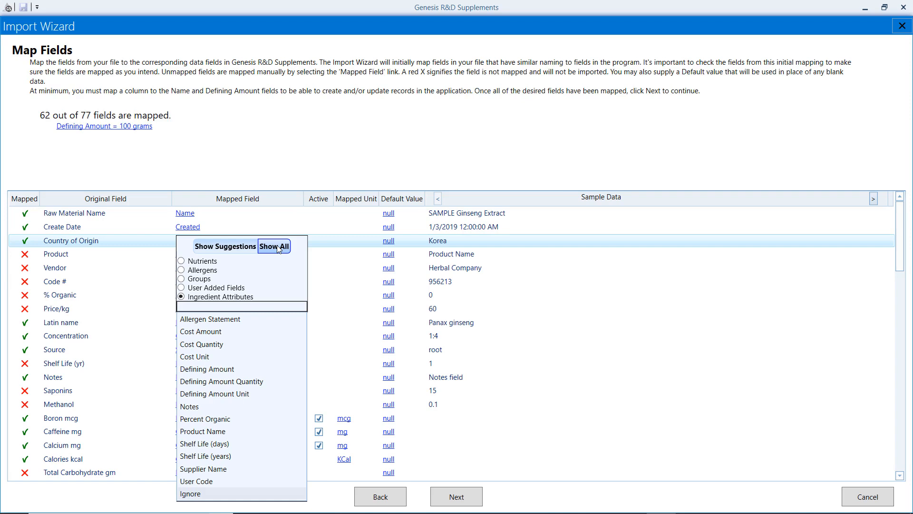
pyautogui.click(235, 289)
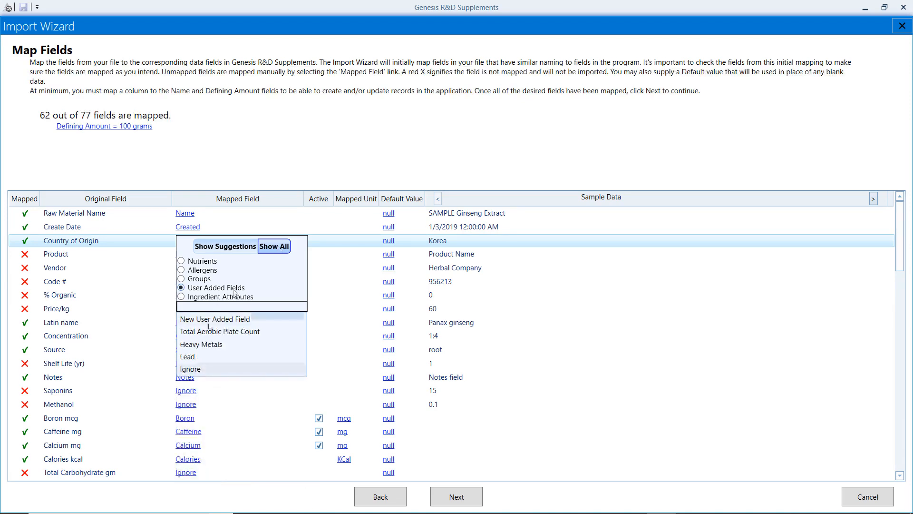
pyautogui.click(205, 319)
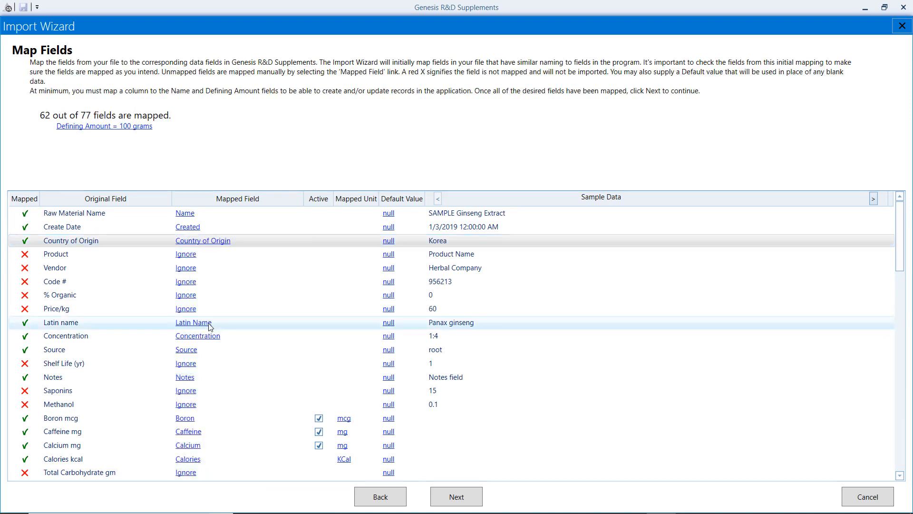
# - Map the Product column to Product Name and the Vendor column to Supplier Name
pyautogui.click(193, 256)
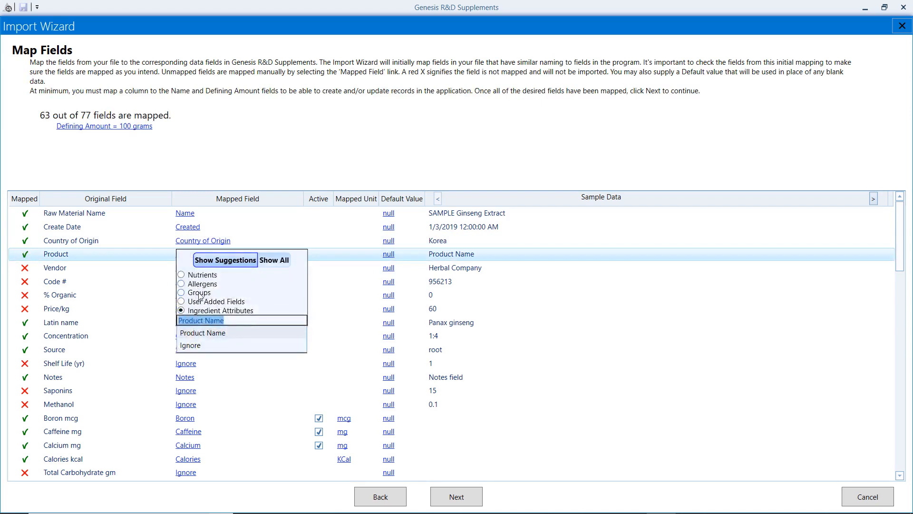
pyautogui.click(201, 333)
pyautogui.click(190, 269)
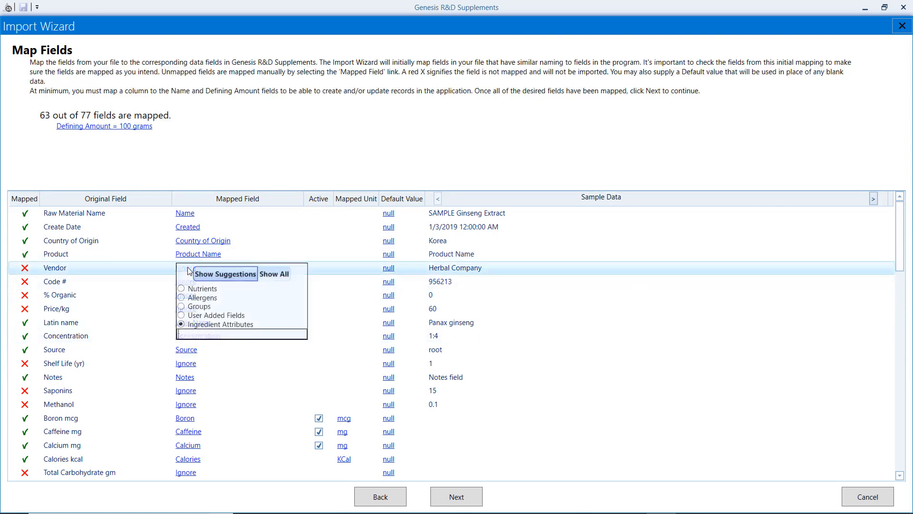
pyautogui.click(275, 274)
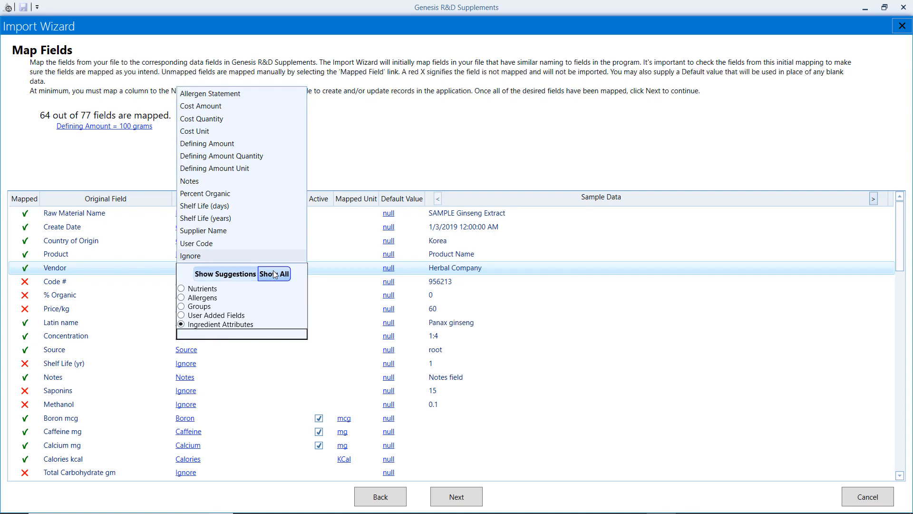
pyautogui.click(271, 231)
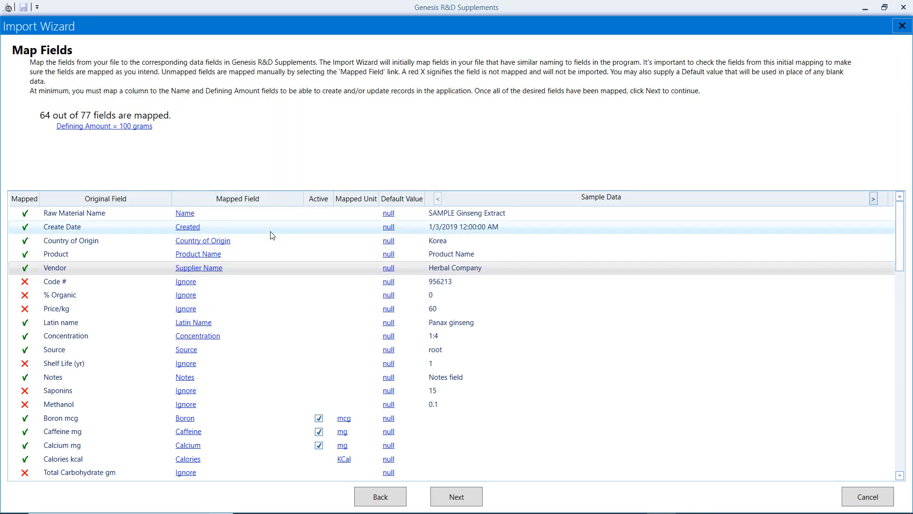
# - Map the Price/kg column to Cost Amount and set its unit to Kg
pyautogui.click(193, 309)
pyautogui.click(274, 314)
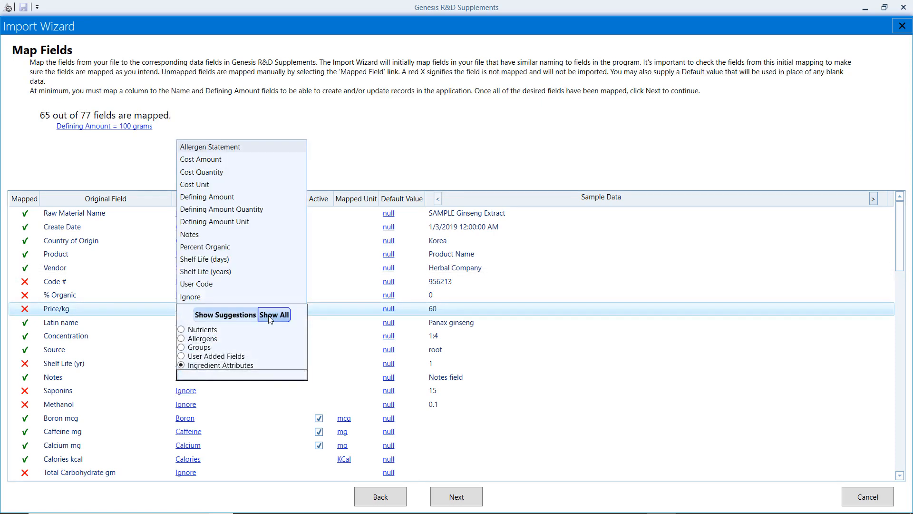
pyautogui.click(227, 159)
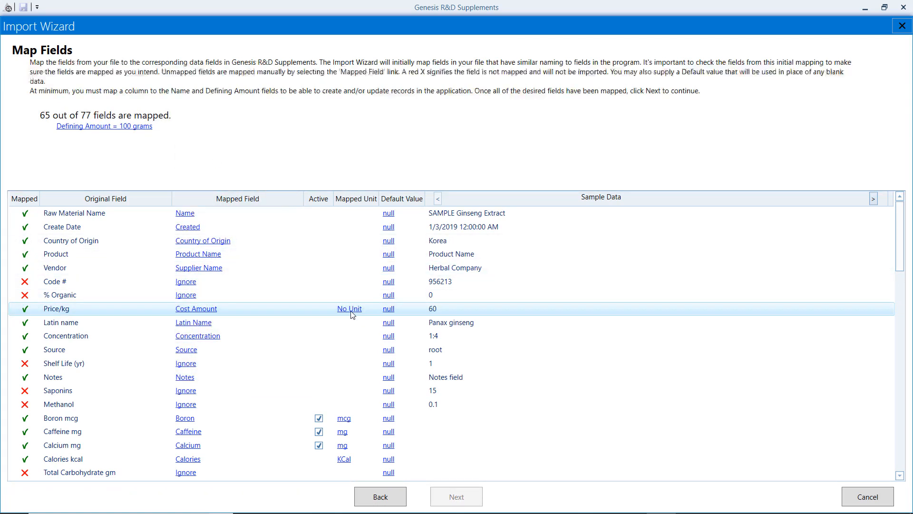
pyautogui.click(352, 314)
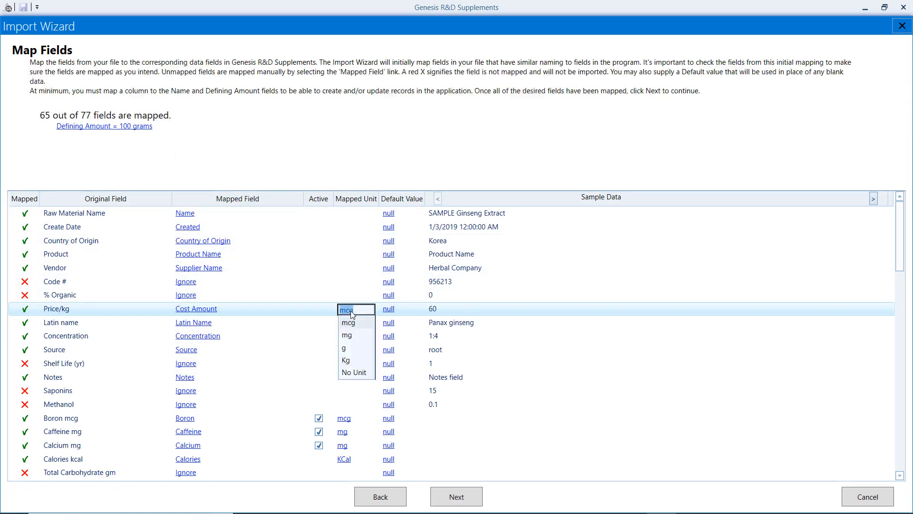
pyautogui.click(348, 360)
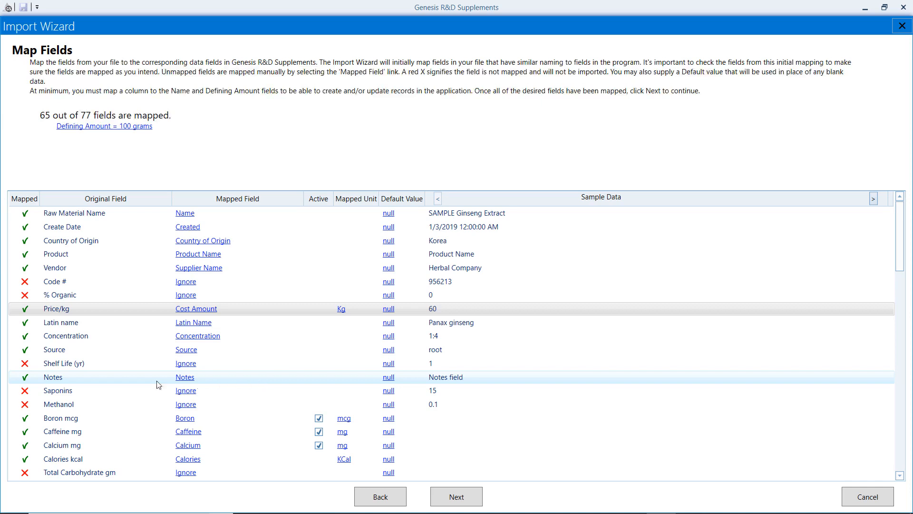
# - Map the Saponins column to a new nutrient, chosen from the full set of nutrients
pyautogui.click(186, 390)
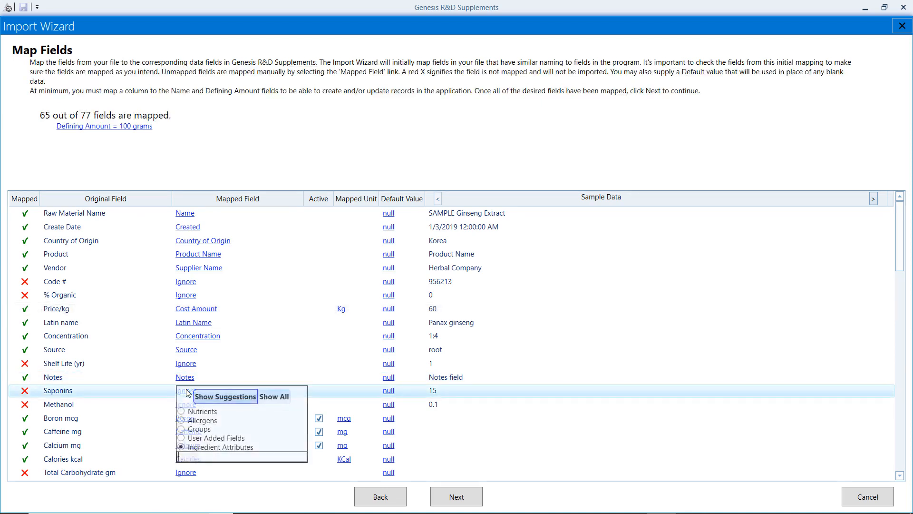
pyautogui.click(208, 414)
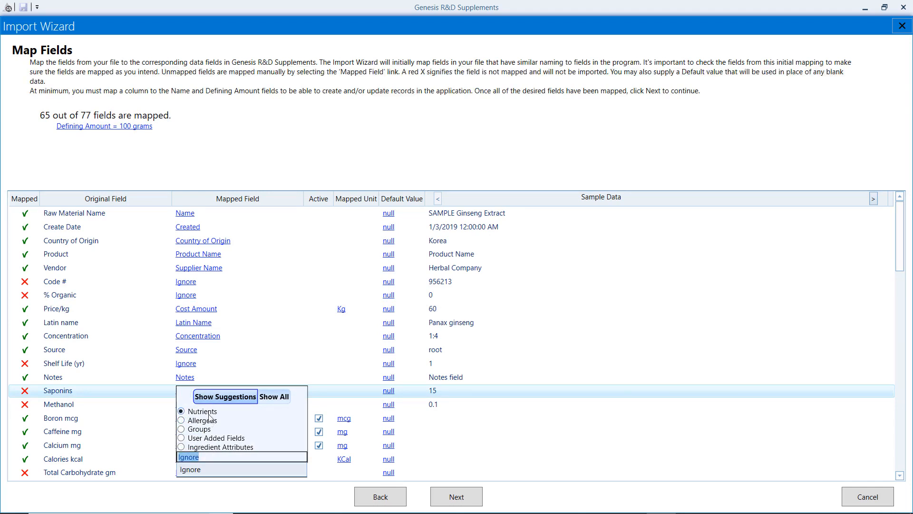
pyautogui.click(275, 397)
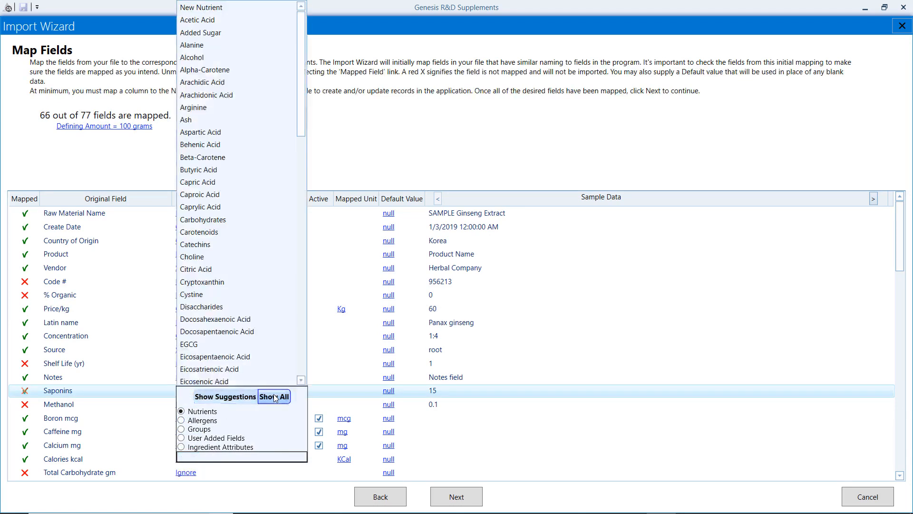
pyautogui.moveTo(303, 134); pyautogui.dragTo(309, 108)
pyautogui.click(270, 8)
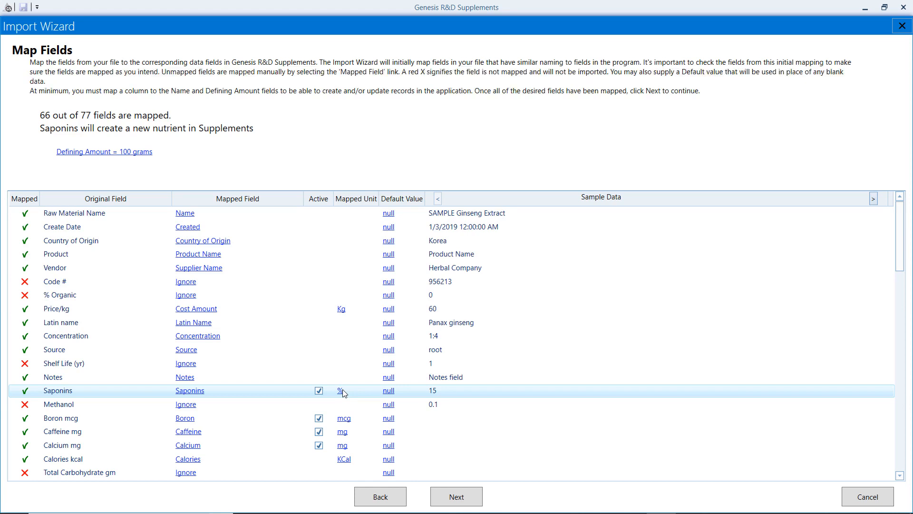
# - Map the Methanol column to a new nutrient and mark it as not active
pyautogui.click(186, 404)
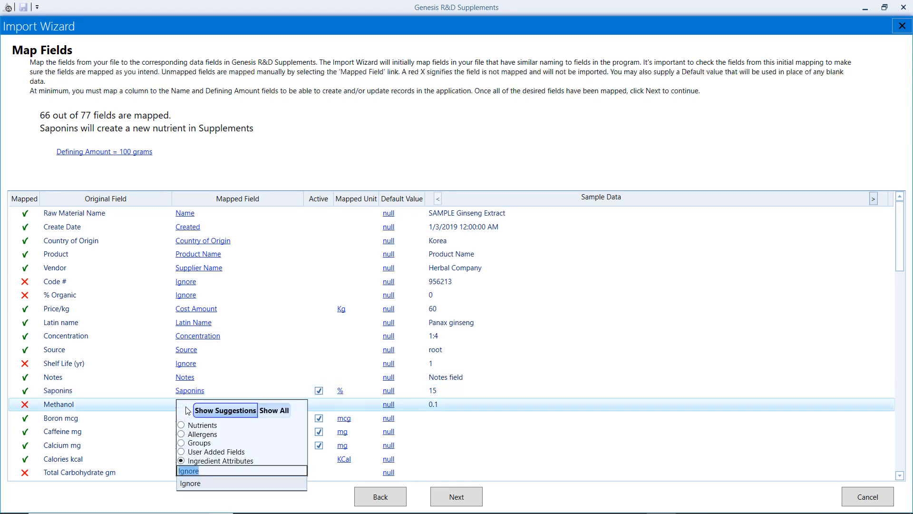
pyautogui.click(185, 427)
pyautogui.click(275, 410)
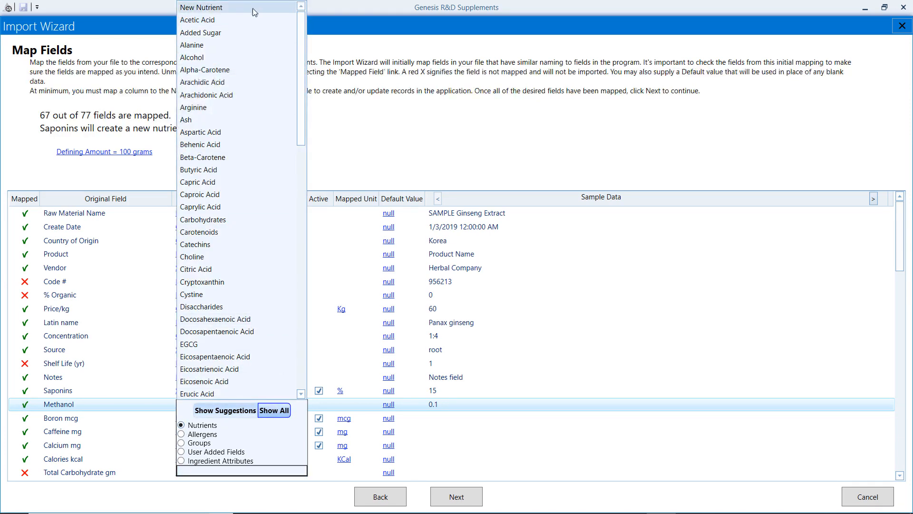
pyautogui.click(253, 8)
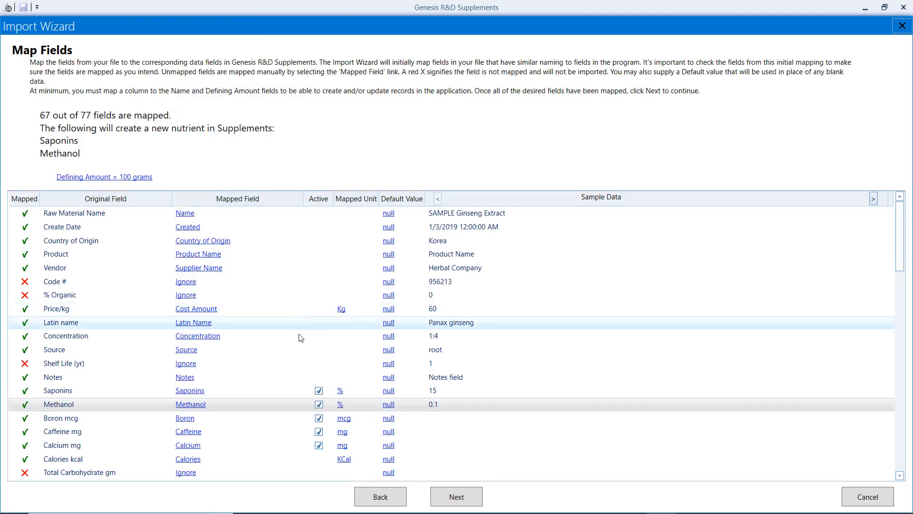
pyautogui.click(318, 404)
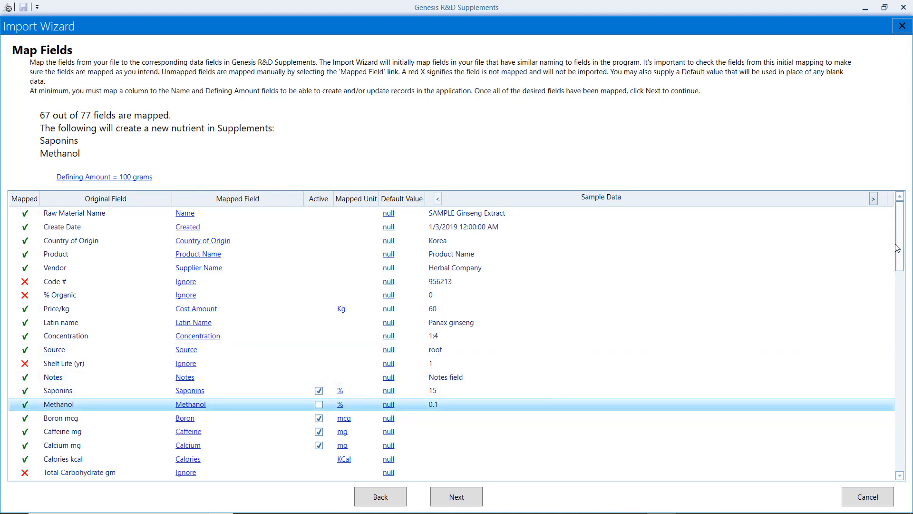
# - Map the Total Carbohydrate gm column to the Carbohydrates nutrient, chosen from the full set of nutrients
pyautogui.moveTo(900, 244); pyautogui.dragTo(522, 309)
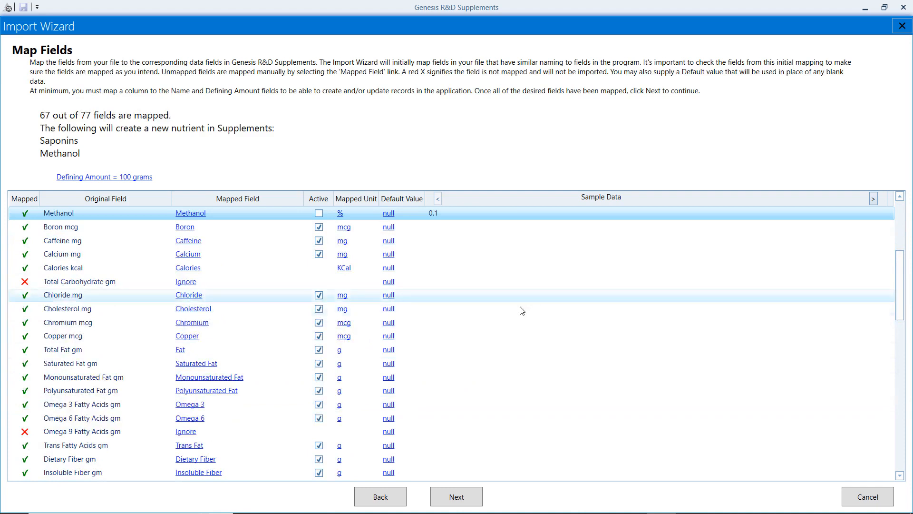
pyautogui.click(187, 281)
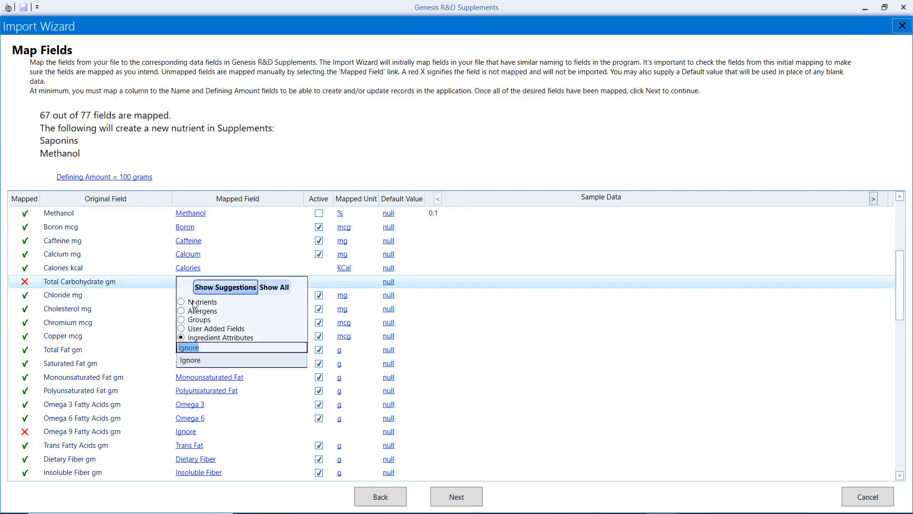
pyautogui.click(194, 302)
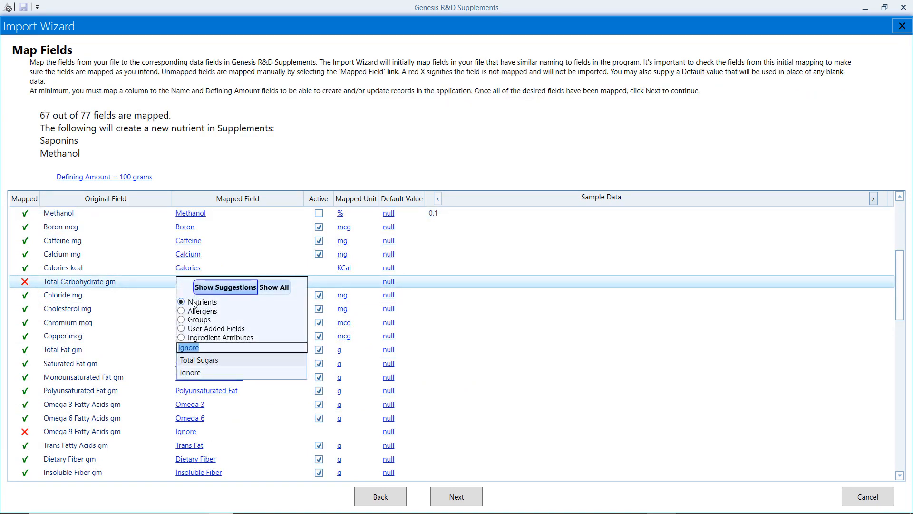
pyautogui.click(270, 285)
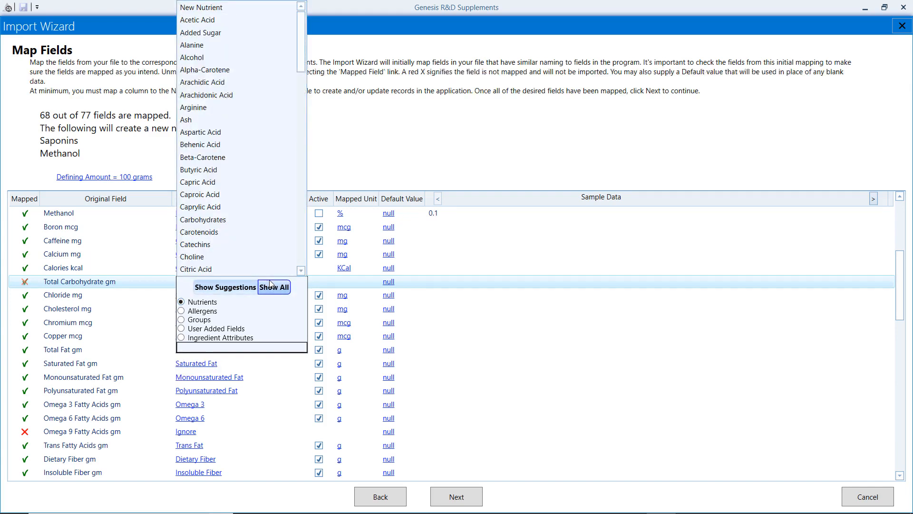
pyautogui.click(275, 219)
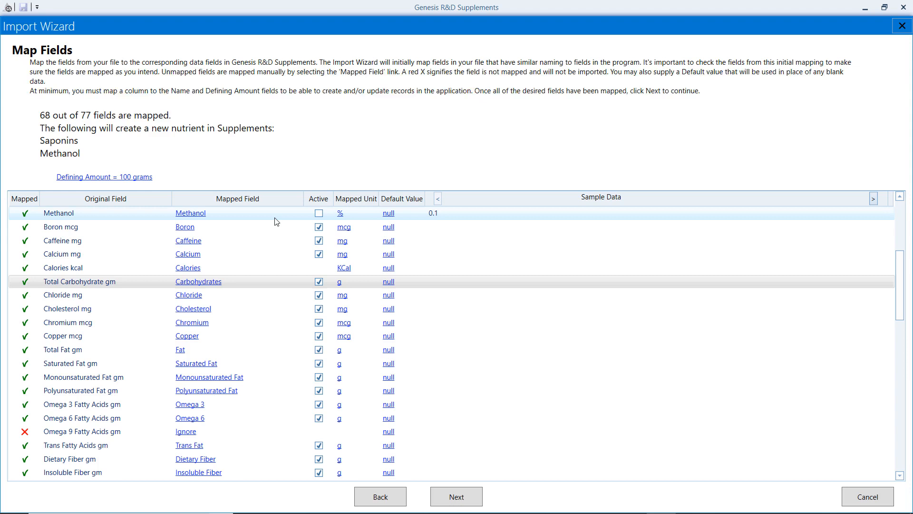
# - Map the Sugars gm column to the suggested Total Sugars nutrient
pyautogui.moveTo(900, 296); pyautogui.dragTo(901, 378)
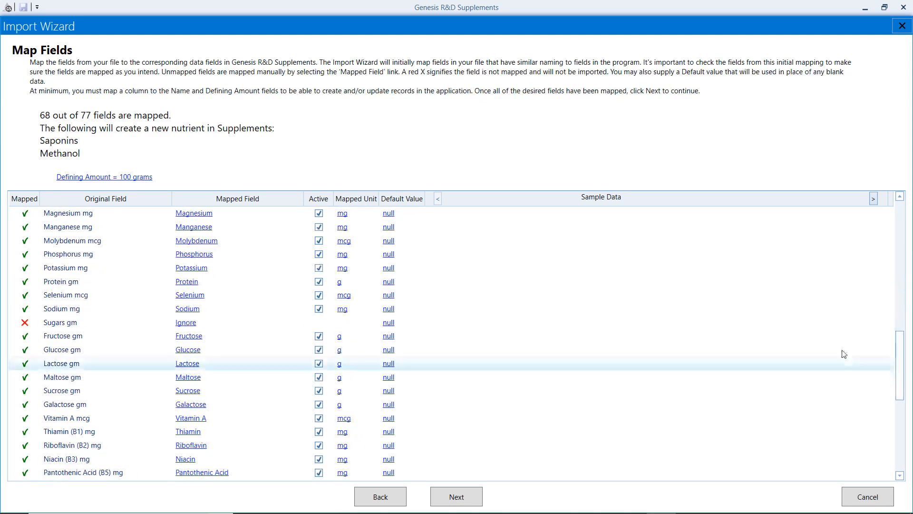
pyautogui.click(187, 326)
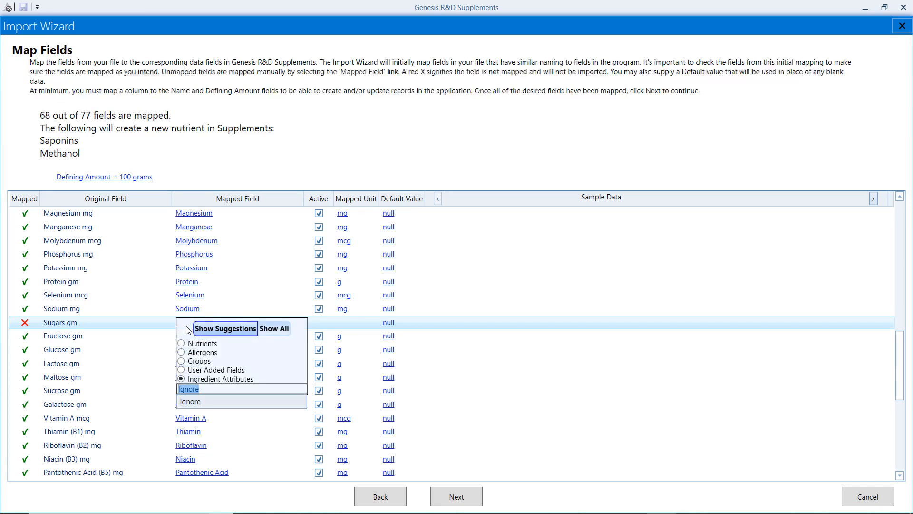
pyautogui.click(196, 352)
pyautogui.click(196, 344)
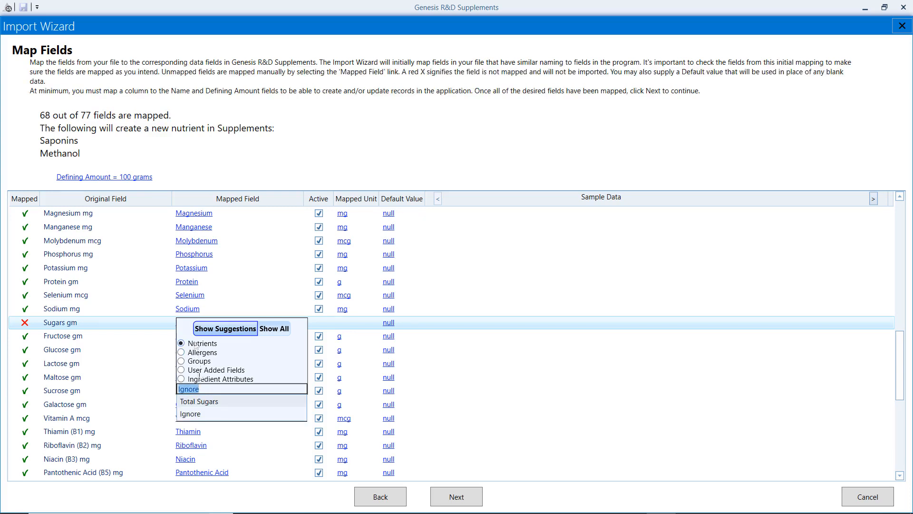
pyautogui.click(194, 401)
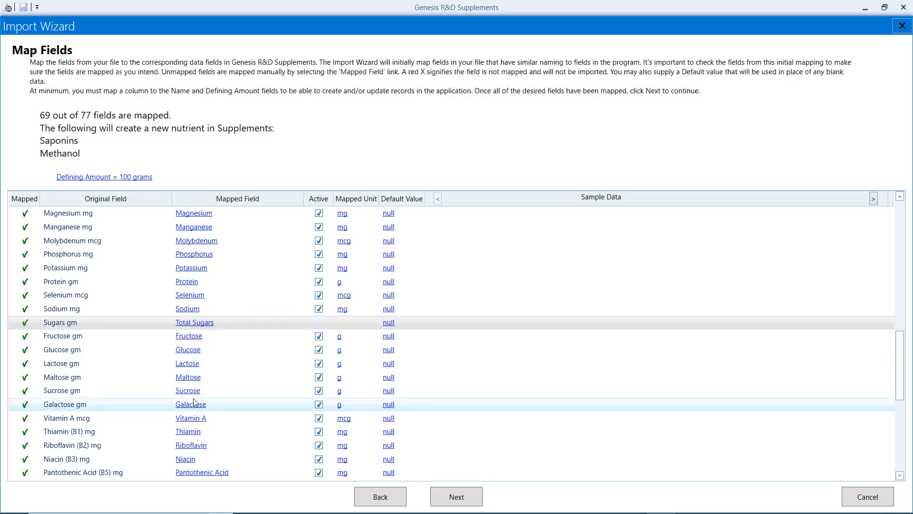
# - Map the Sugars column near the end of the field list to a new group
pyautogui.moveTo(901, 369); pyautogui.dragTo(897, 428)
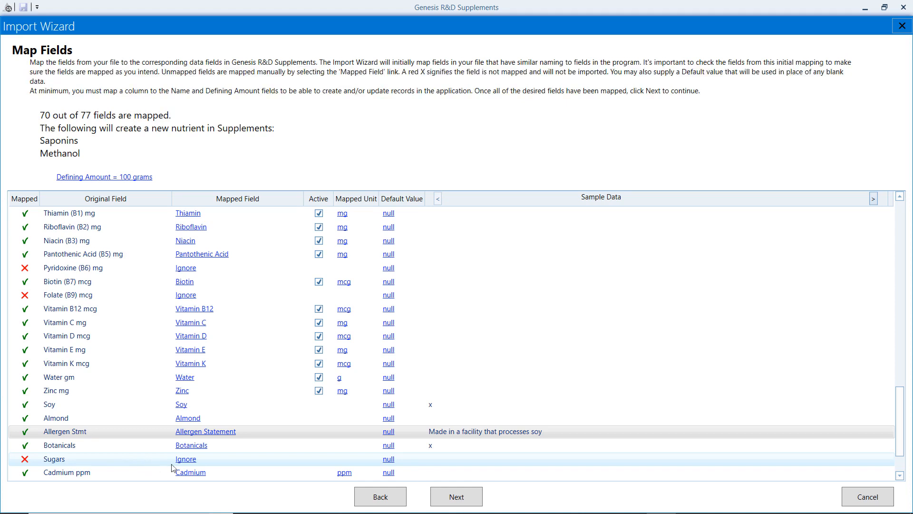
pyautogui.click(185, 459)
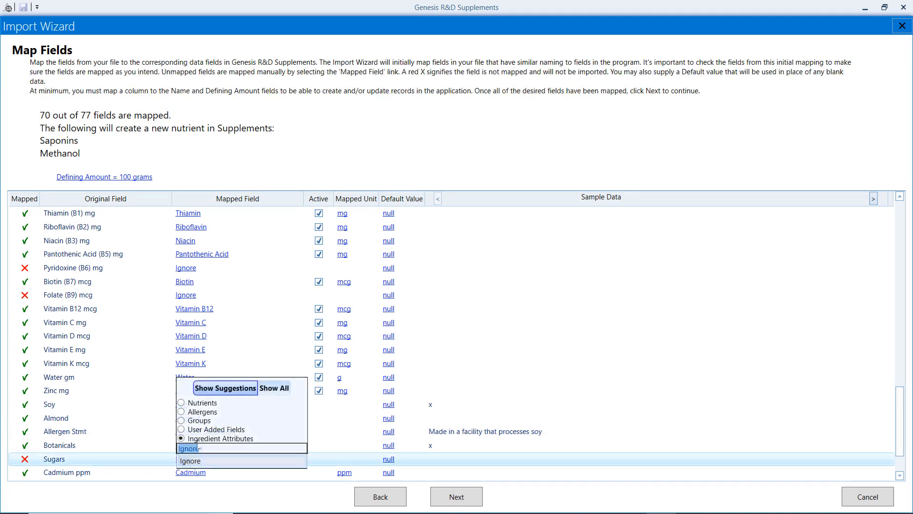
pyautogui.click(199, 421)
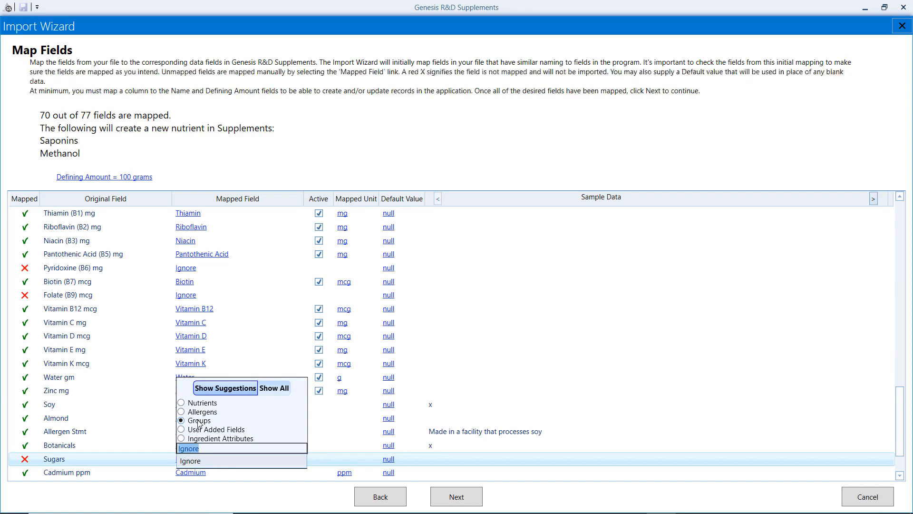
pyautogui.click(272, 388)
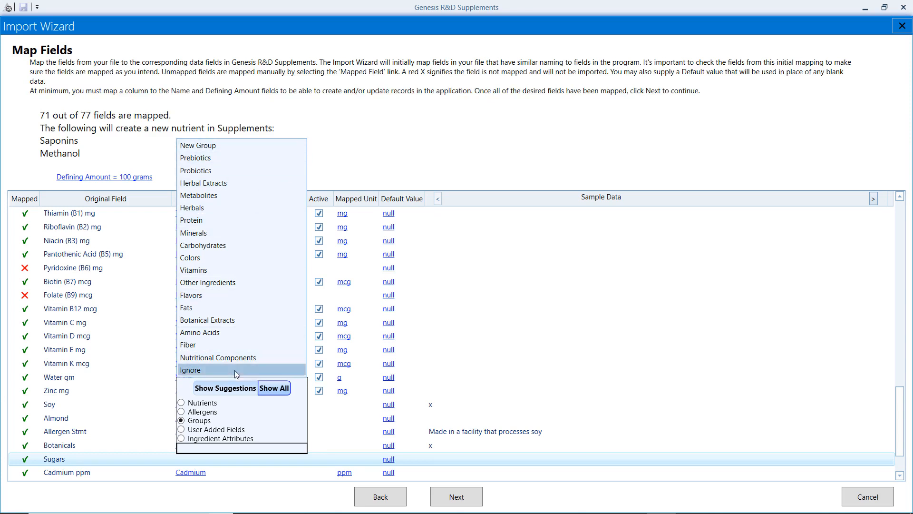
pyautogui.click(239, 146)
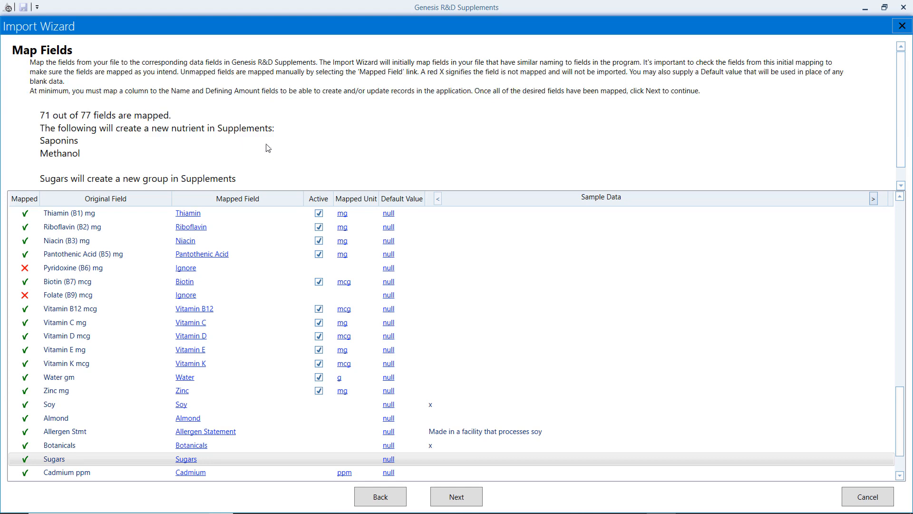
# - Finish the field mapping to validate the ingredient data, and run the import
pyautogui.click(458, 497)
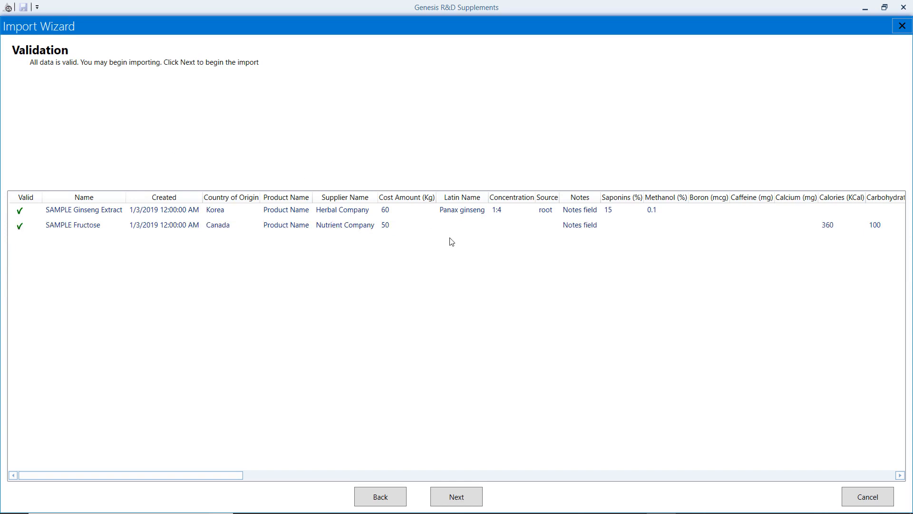
pyautogui.click(462, 498)
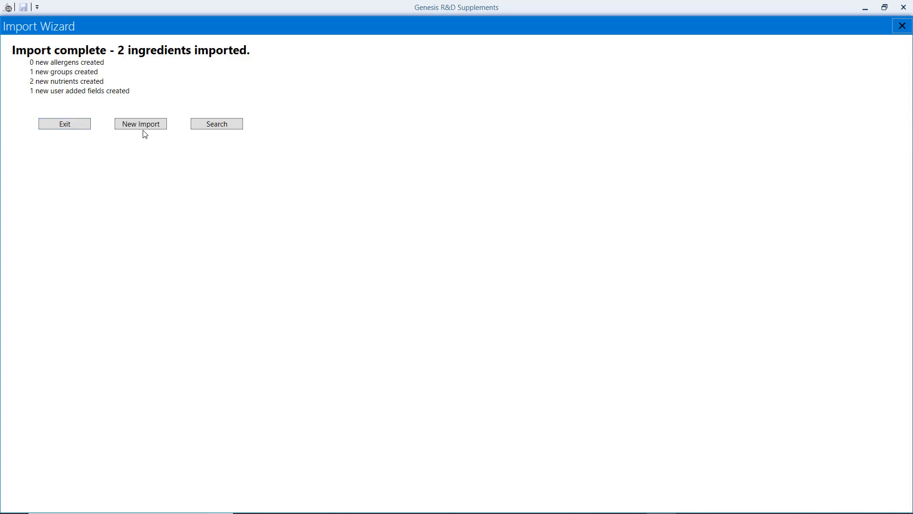
# - Open the imported SAMPLE Fructose ingredient and examine its active components, user added fields and groups
pyautogui.click(203, 126)
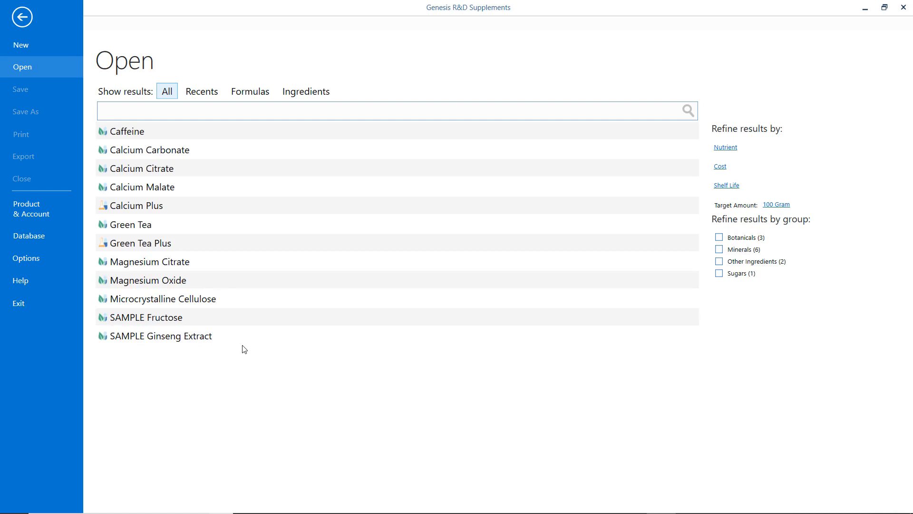
pyautogui.click(182, 318)
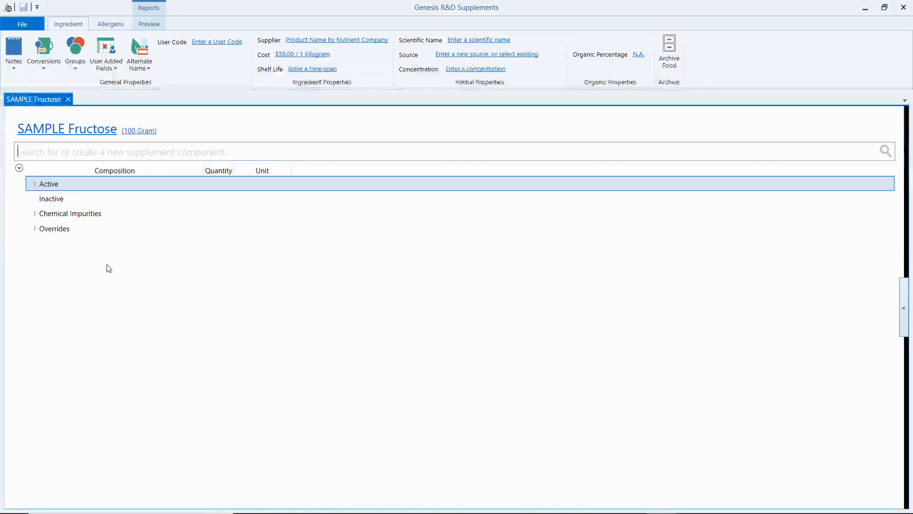
pyautogui.click(35, 183)
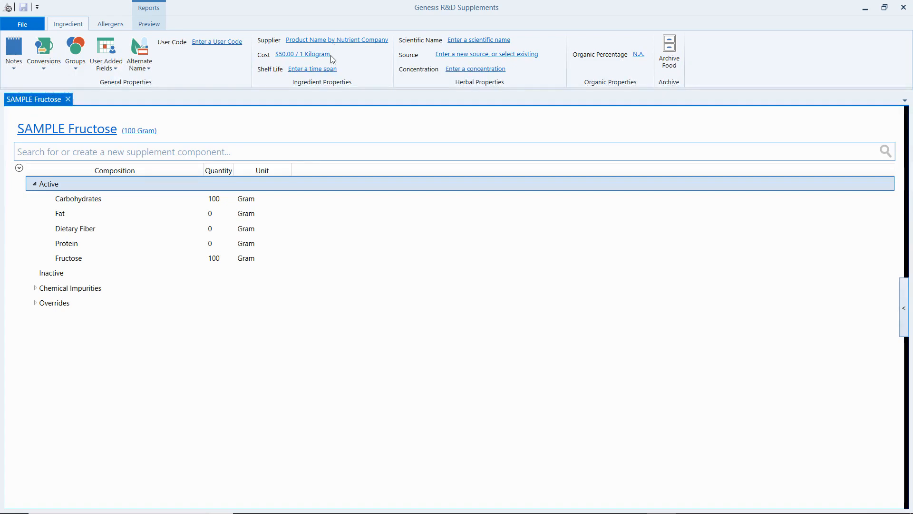
pyautogui.click(108, 67)
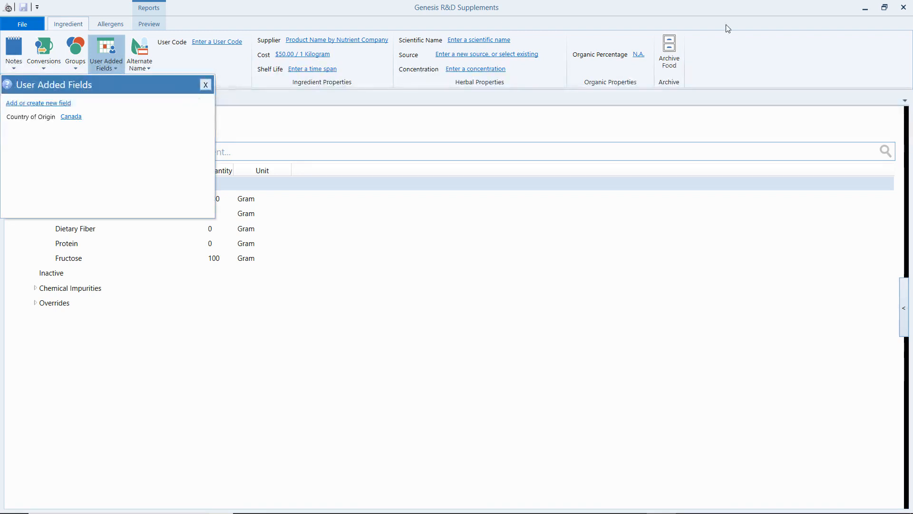
pyautogui.click(76, 72)
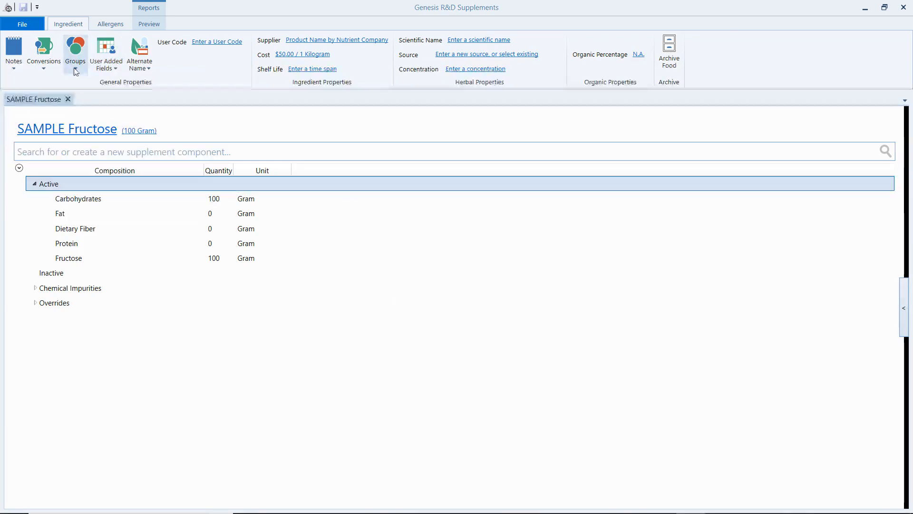
pyautogui.click(75, 70)
pyautogui.click(73, 69)
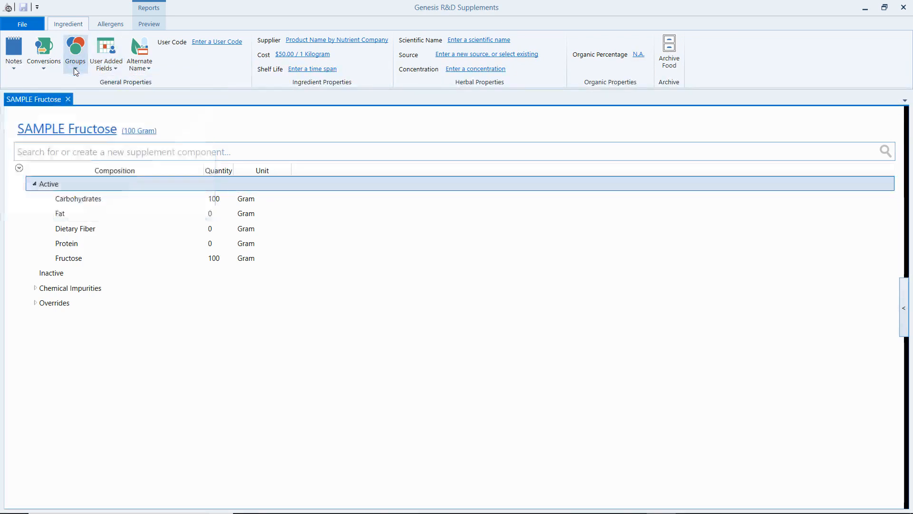
# - Open the imported SAMPLE Ginseng Extract ingredient and examine its active and inactive components
pyautogui.click(24, 22)
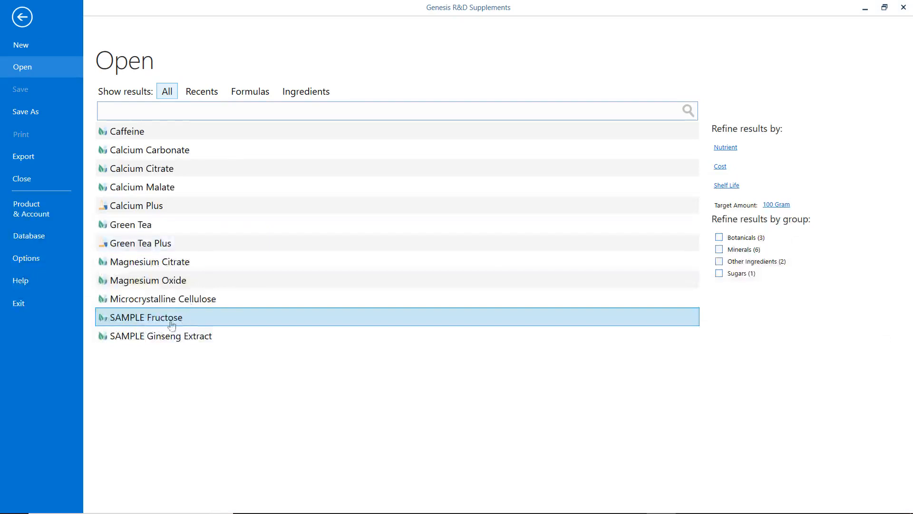
pyautogui.click(158, 336)
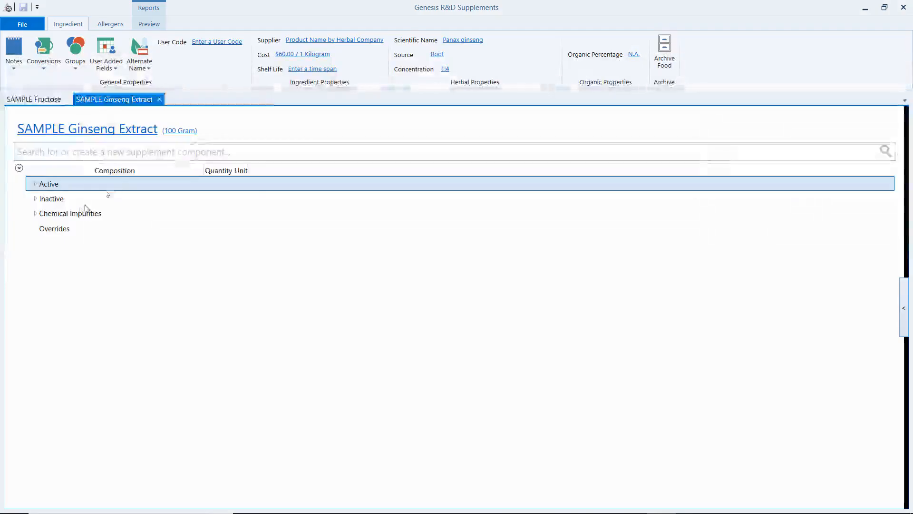
pyautogui.click(34, 183)
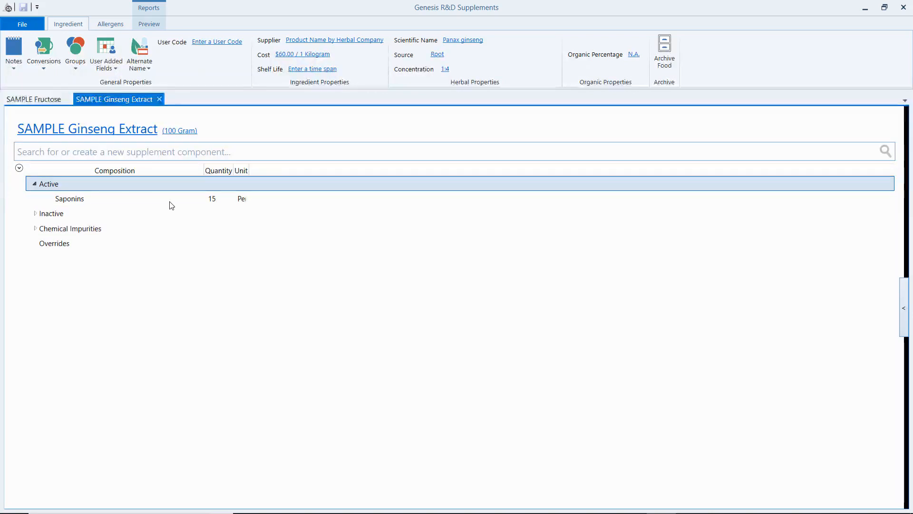
pyautogui.click(34, 214)
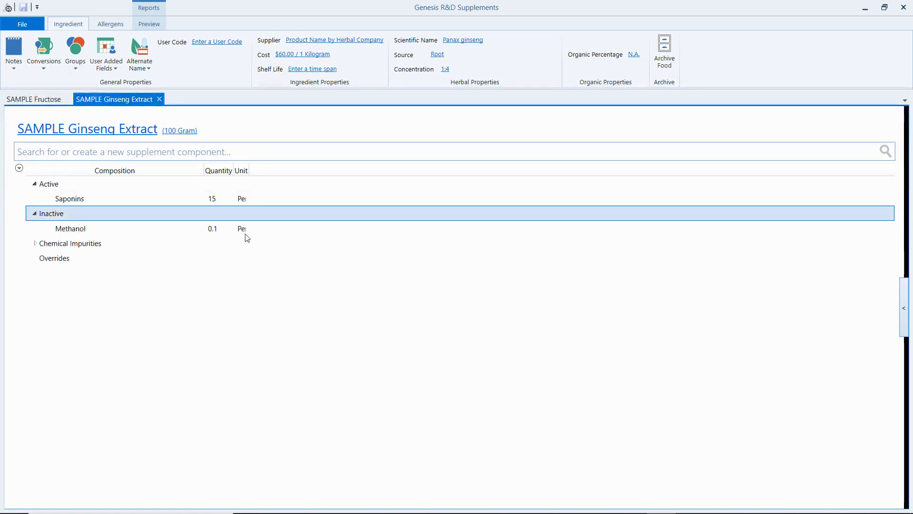